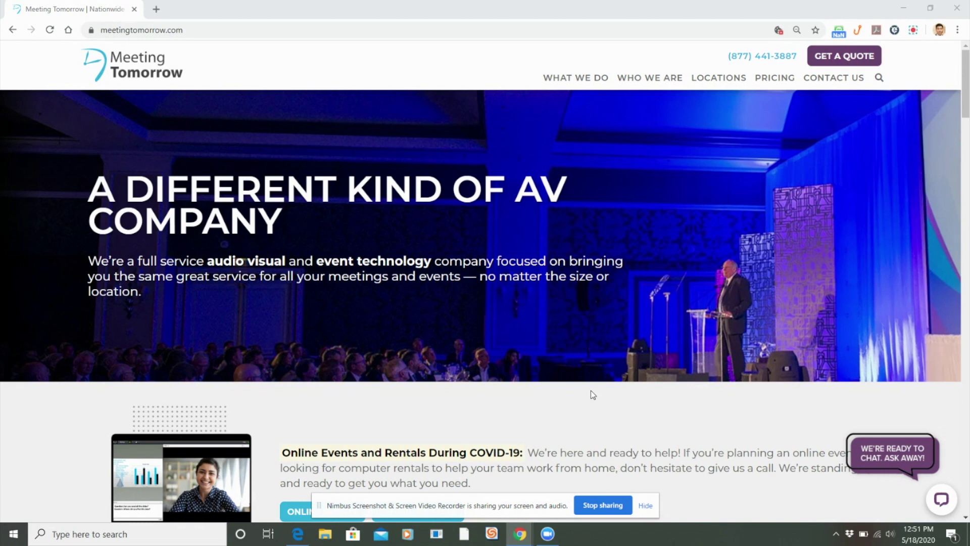
Step: Start a new instant video meeting from the Zoom home window and join its audio by computer
{"action": "left_click", "coordinate": [548, 535]}
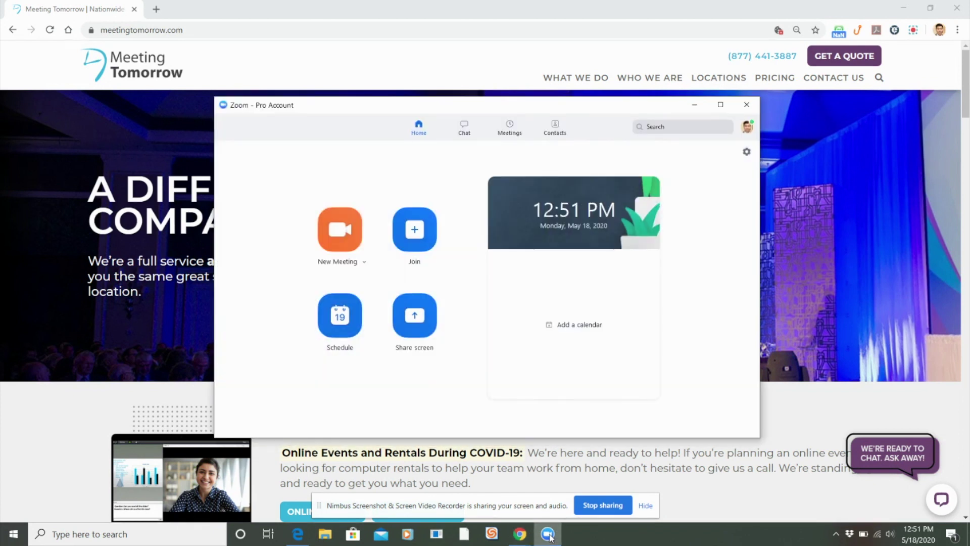
{"action": "left_click", "coordinate": [338, 241]}
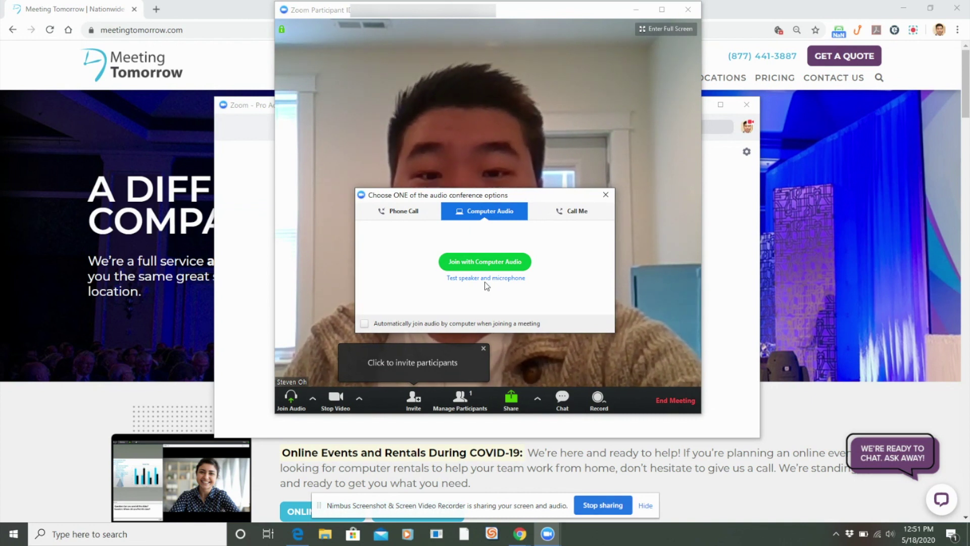
{"action": "left_click", "coordinate": [486, 263]}
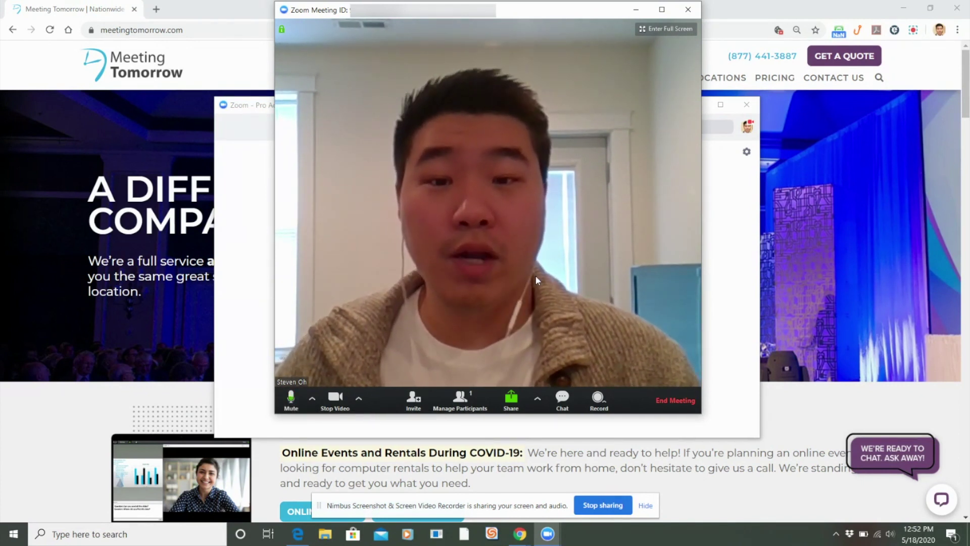
Step: Switch the webcam video off and then back on in the meeting
{"action": "left_click", "coordinate": [335, 407]}
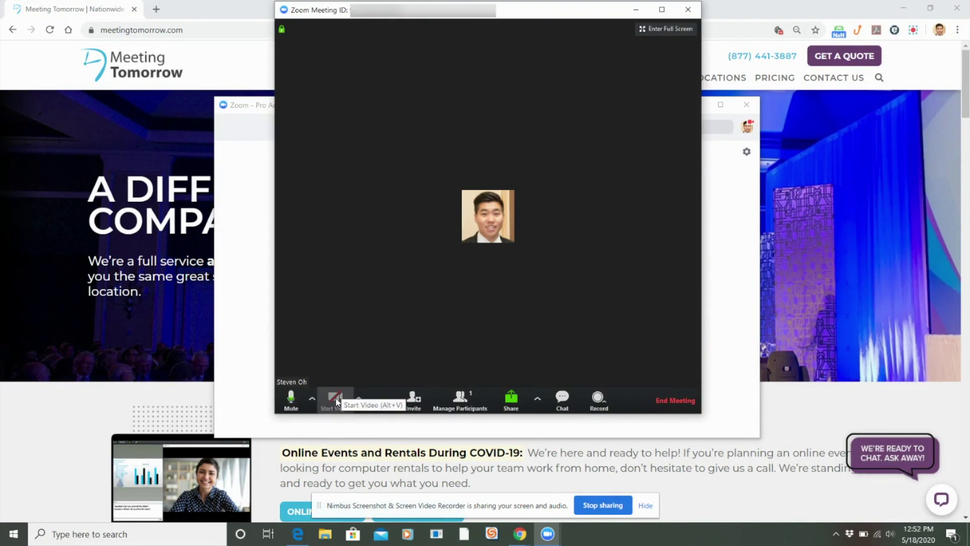
{"action": "left_click", "coordinate": [337, 402]}
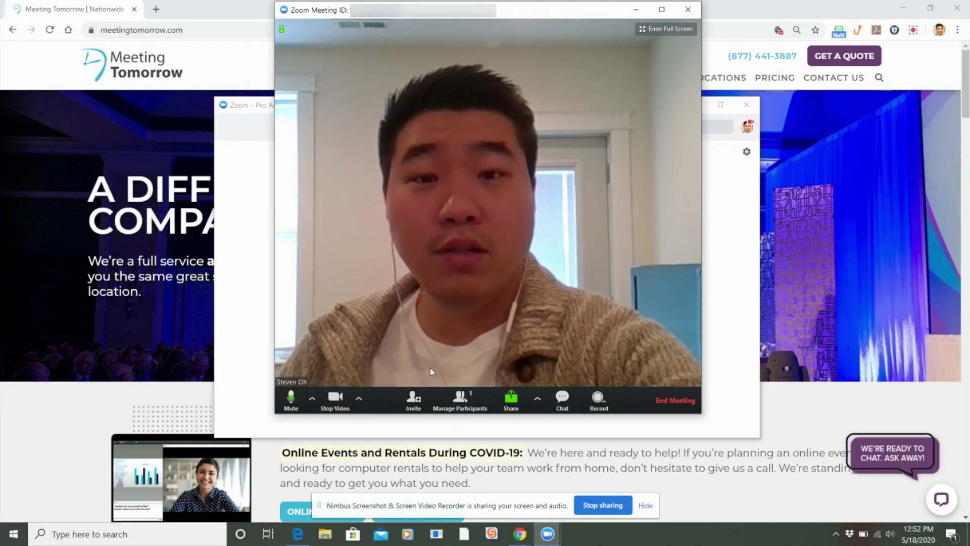
{"action": "left_click", "coordinate": [414, 398]}
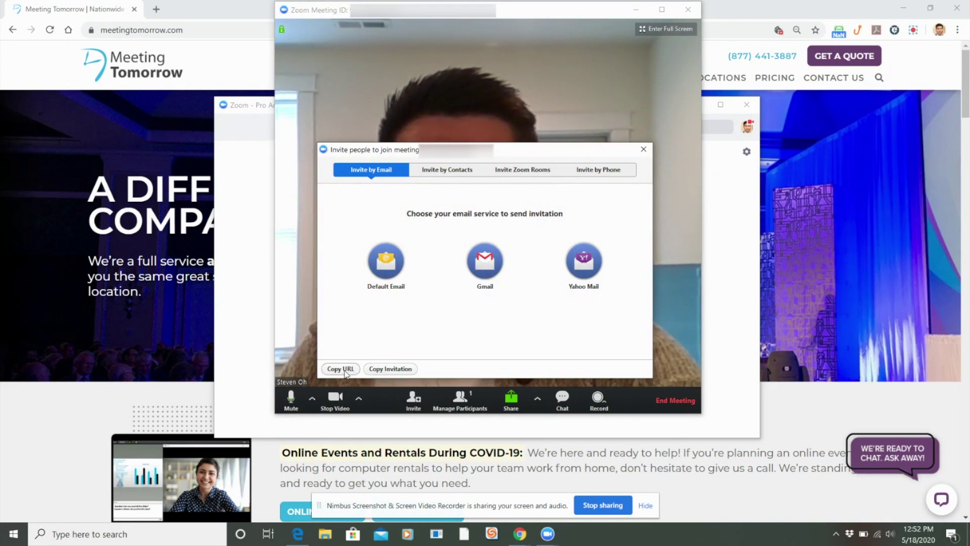
Step: Copy the meeting's invite URL and close the Invite people window
{"action": "left_click", "coordinate": [341, 370]}
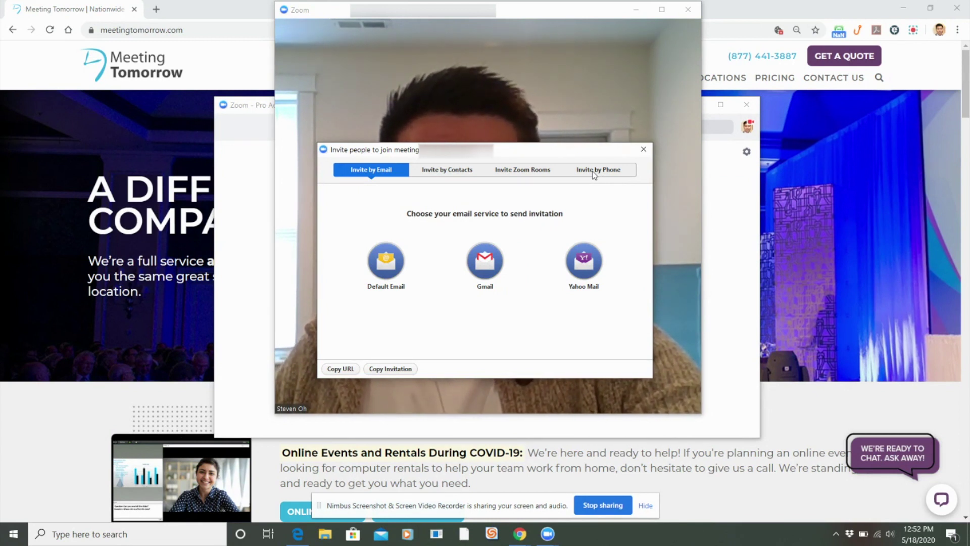
{"action": "left_click", "coordinate": [643, 149]}
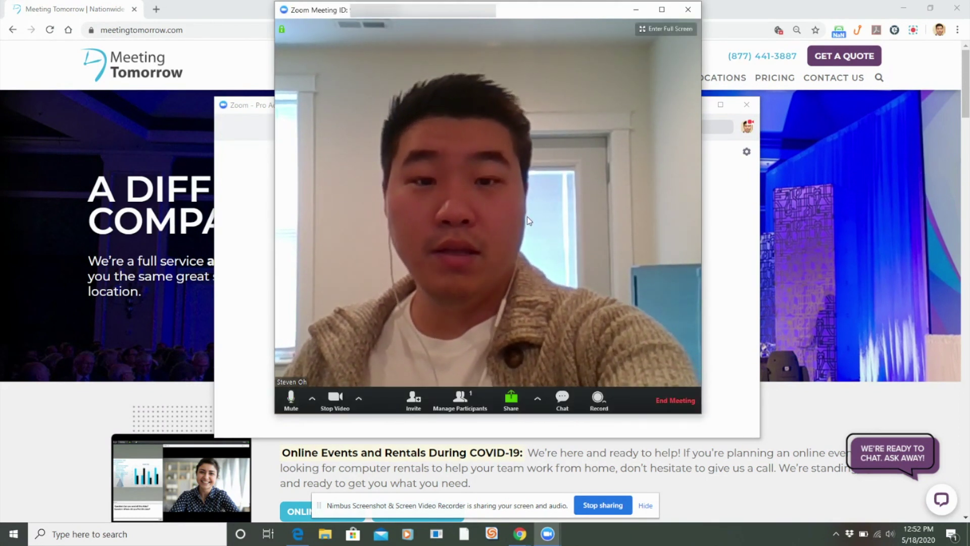
Step: Open the end-or-leave confirmation prompt with End Meeting in the toolbar
{"action": "left_click", "coordinate": [674, 401]}
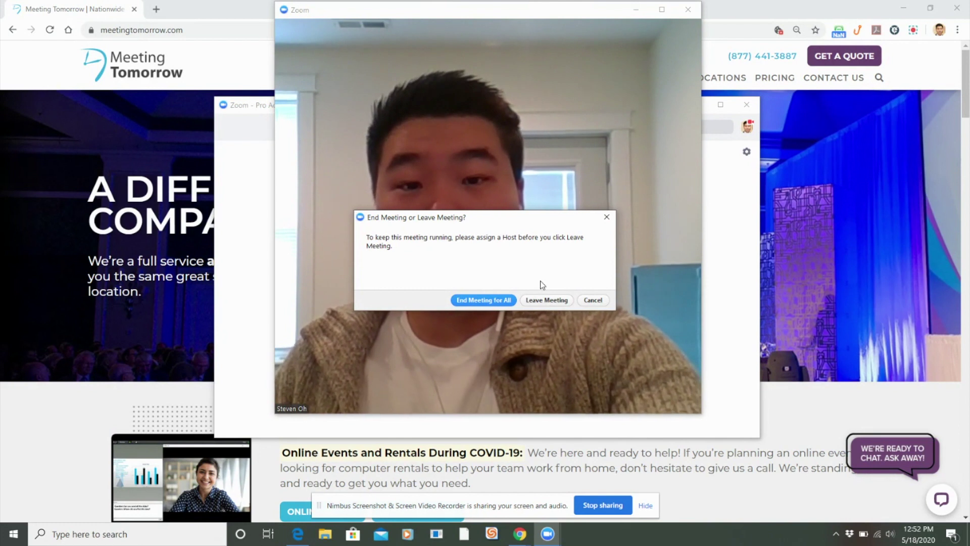
Step: Choose End Meeting for All to close the meeting for every participant
{"action": "left_click", "coordinate": [479, 300]}
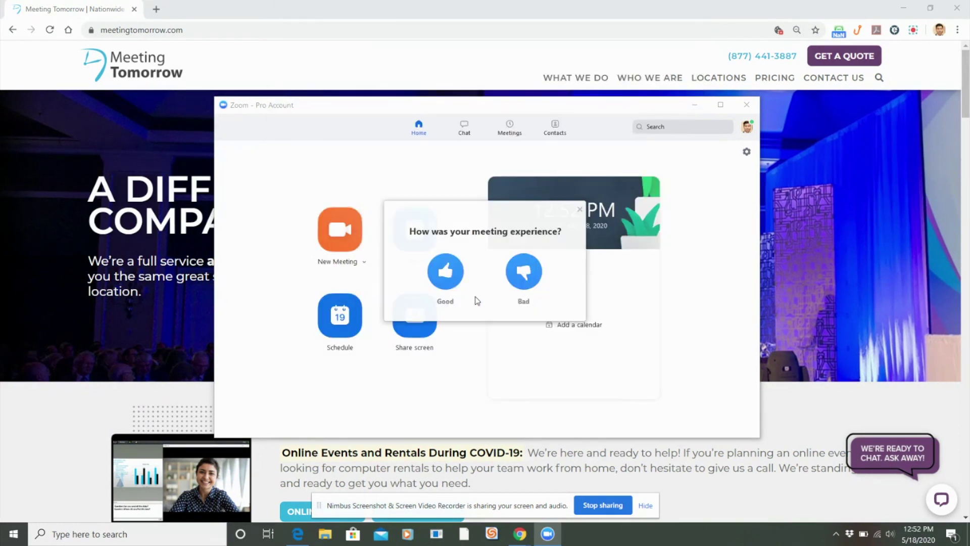